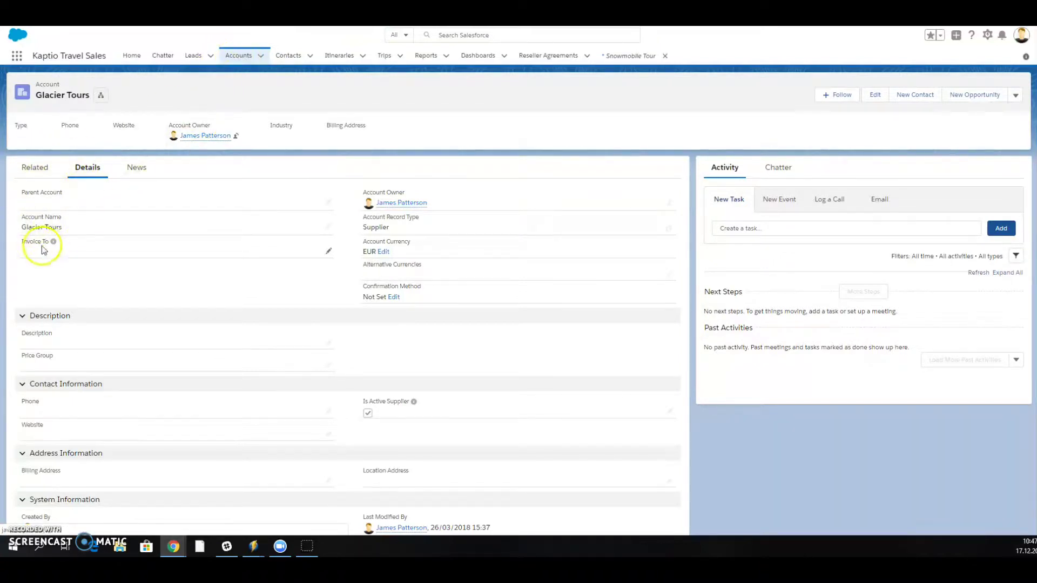
- Show the Glacier Tours account's related records, including its Supplier Notes list
click(35, 167)
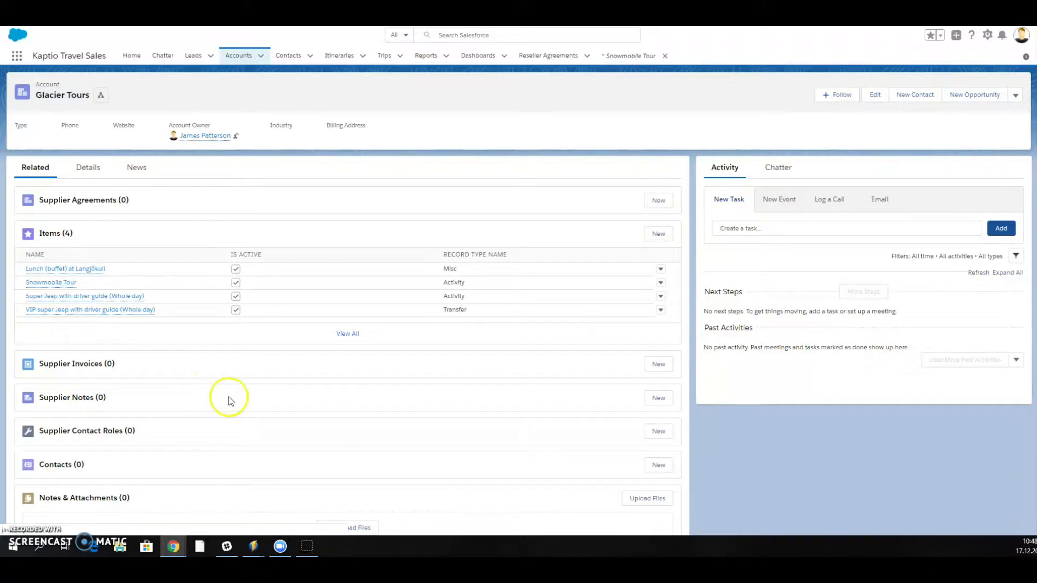
- Create a supplier note with Type Note, Scope Sales User Only and Sub Type Other
click(658, 401)
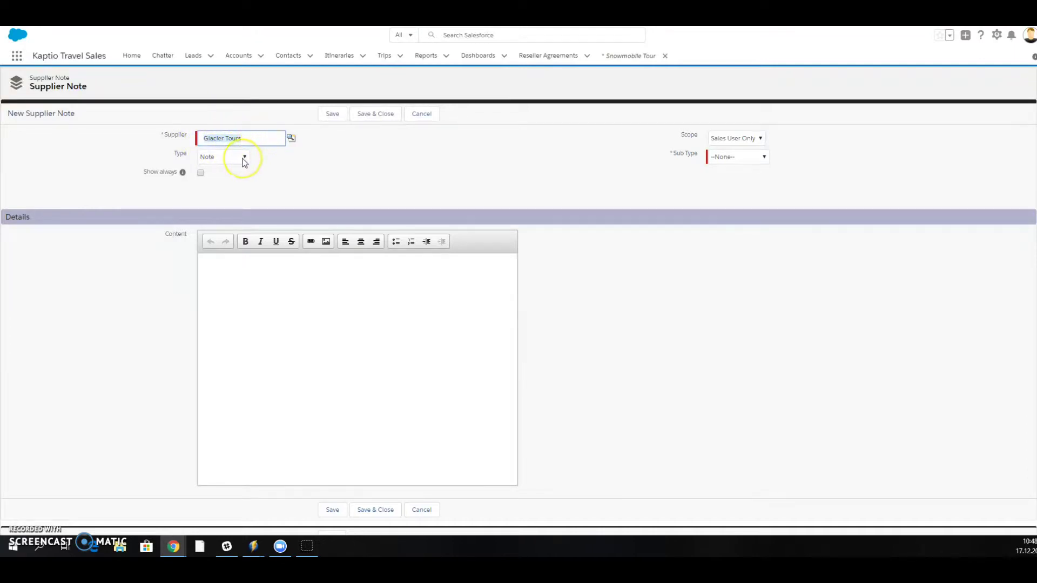
click(244, 160)
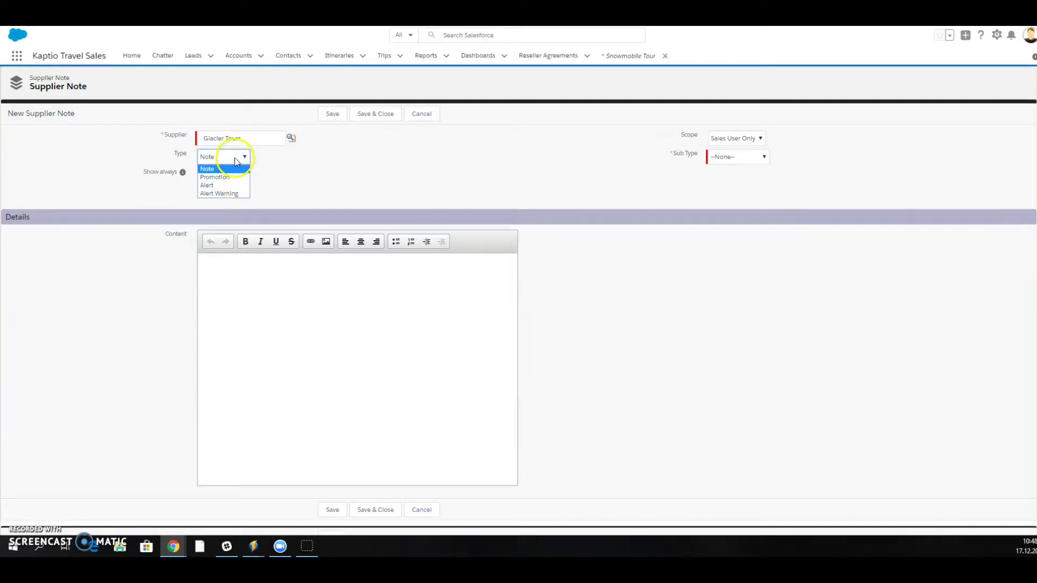
click(236, 162)
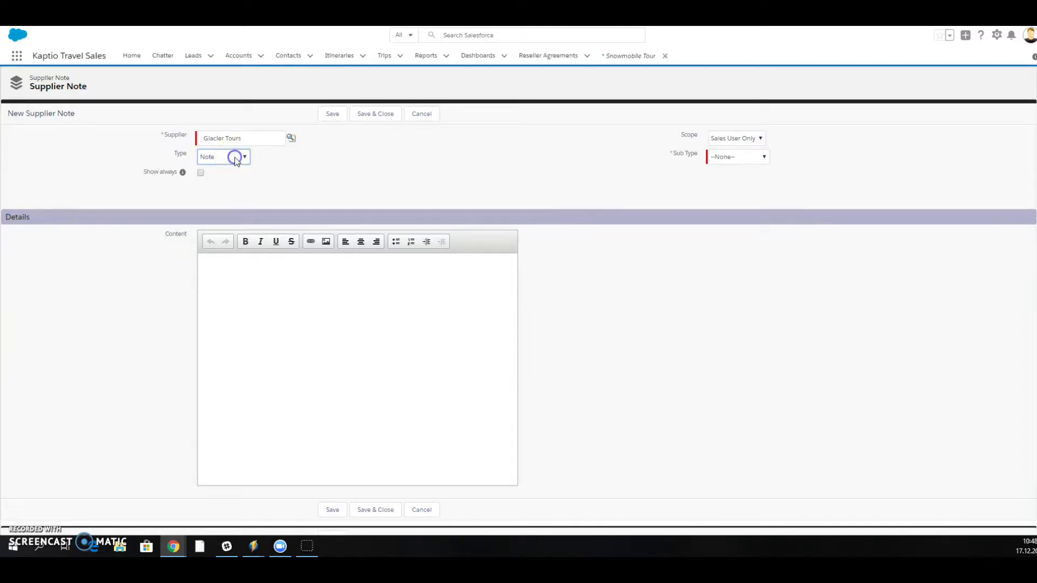
click(761, 140)
click(762, 140)
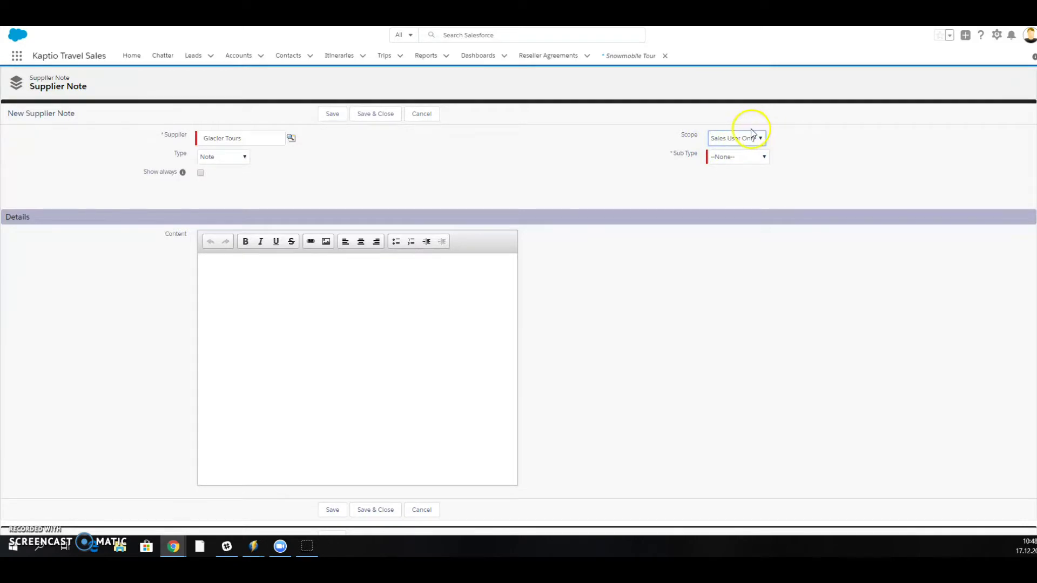
click(748, 158)
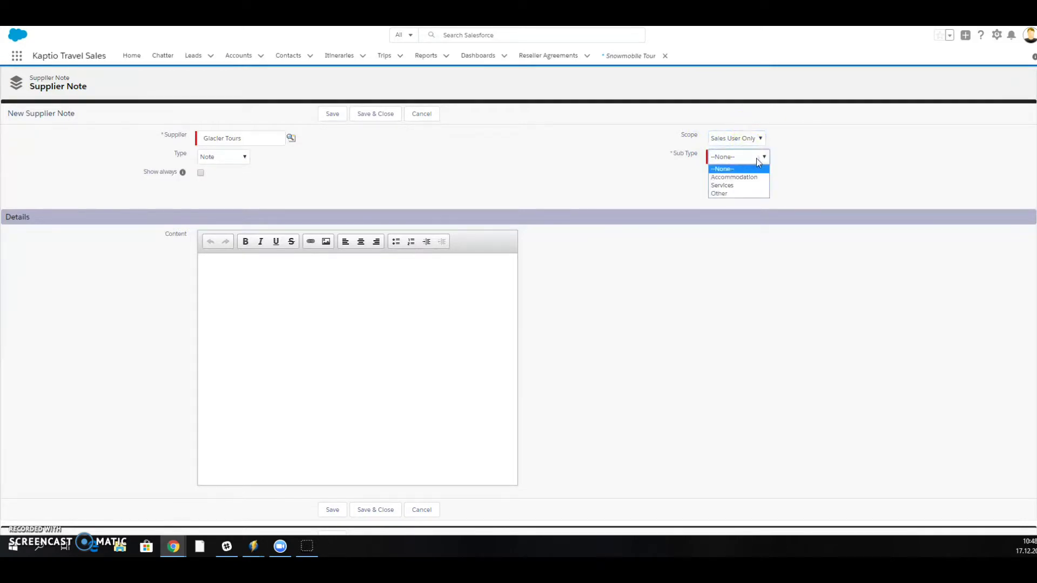
click(748, 158)
click(748, 162)
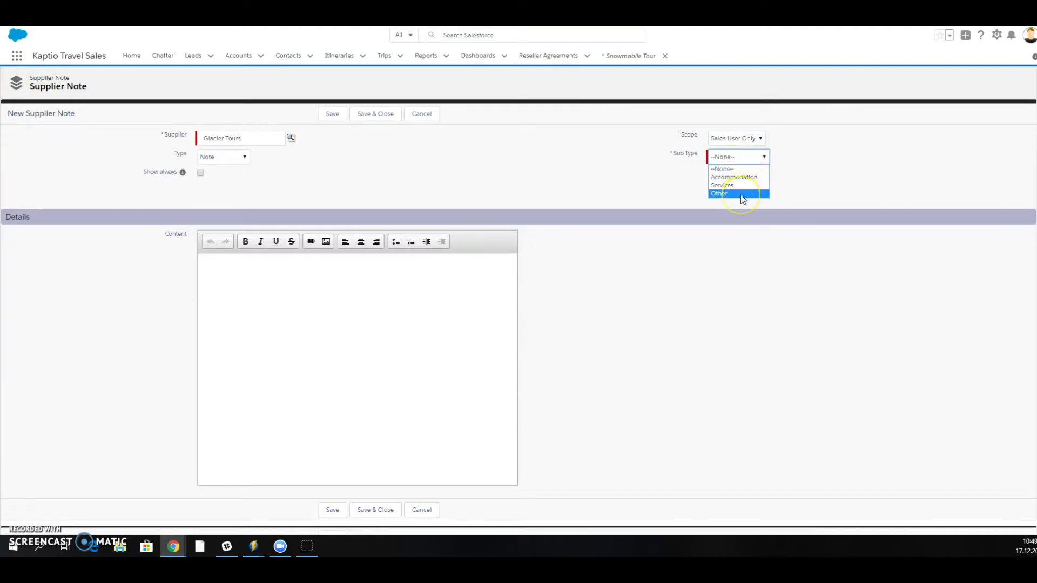
click(748, 158)
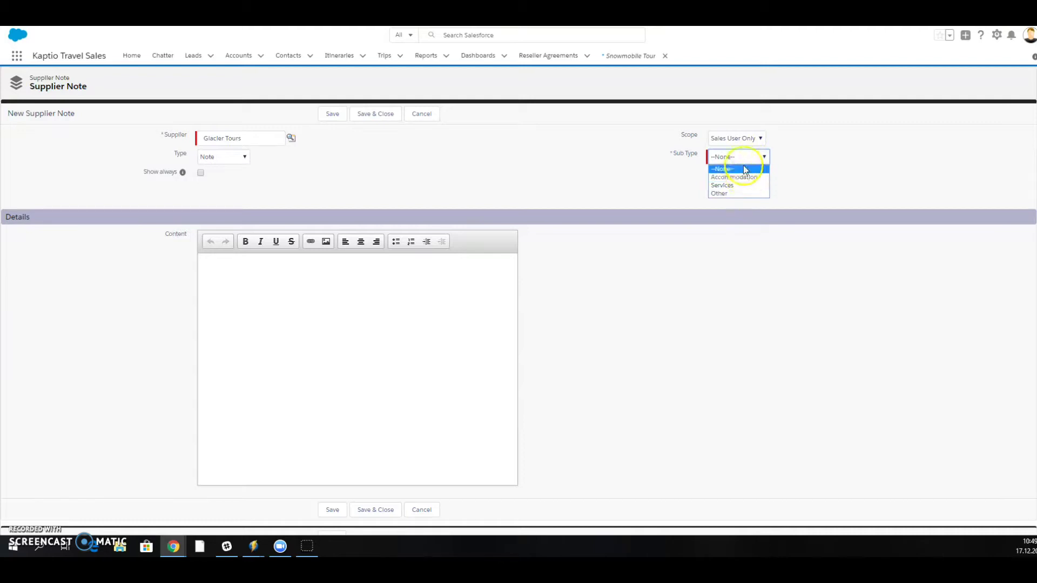
click(741, 196)
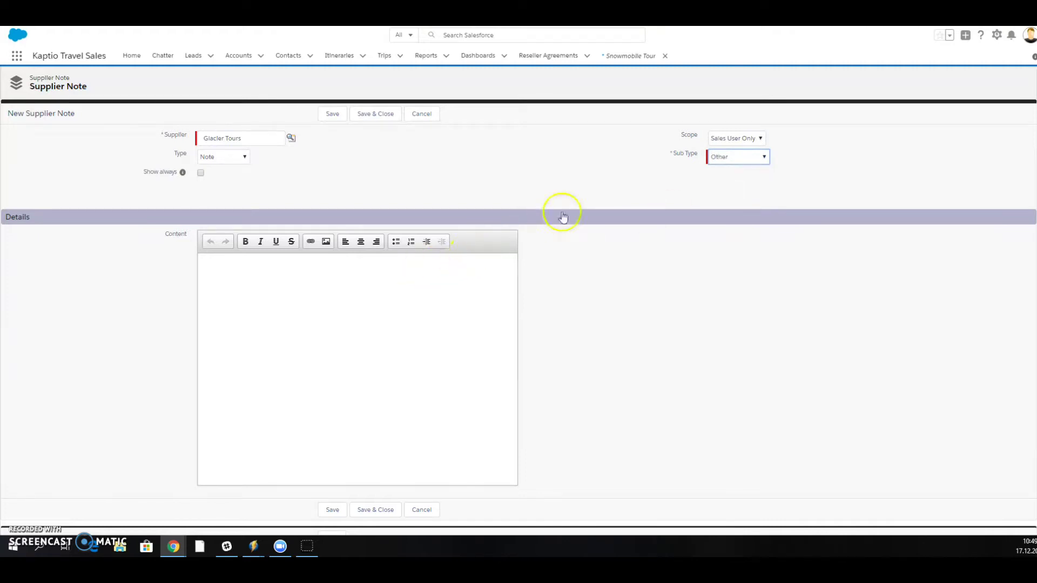
click(254, 331)
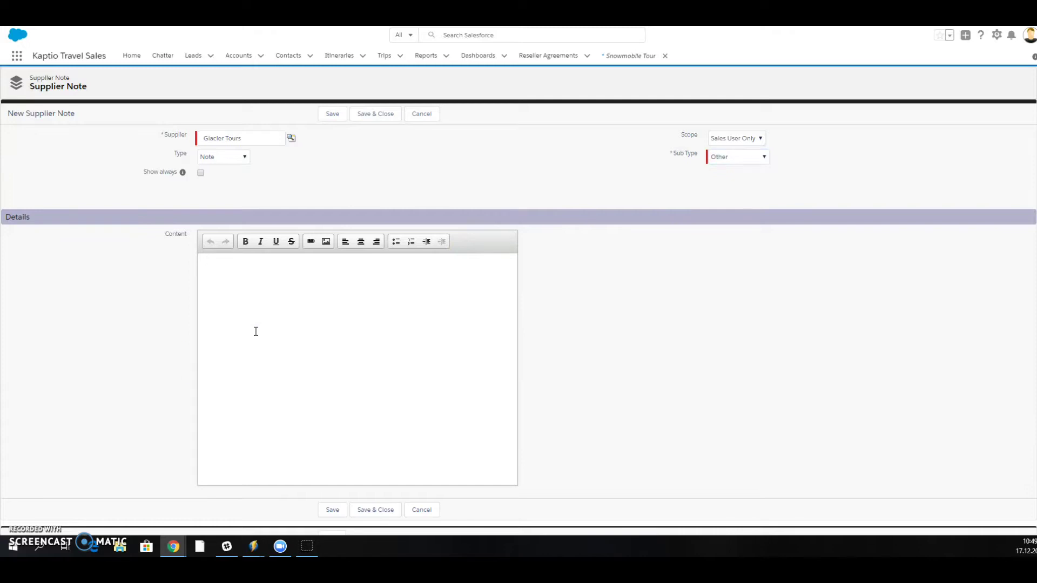
- Paste 'Here is the supplier note I want to add to all Items from this supplier.' into Content
click(212, 270)
text(Here is the supplier note I want to add to all Items from this supplier)
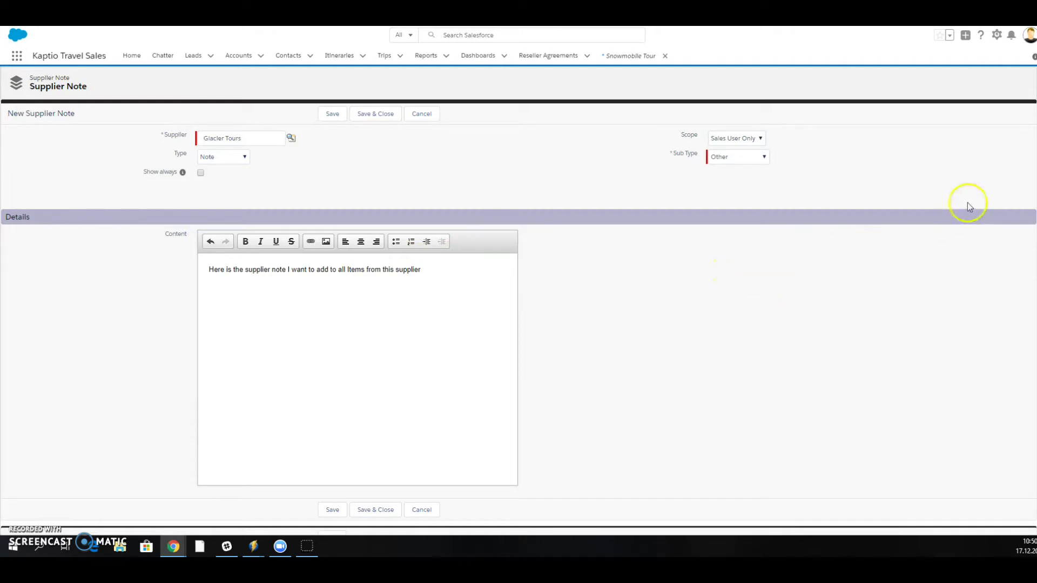
scroll(956, 210, down, 1)
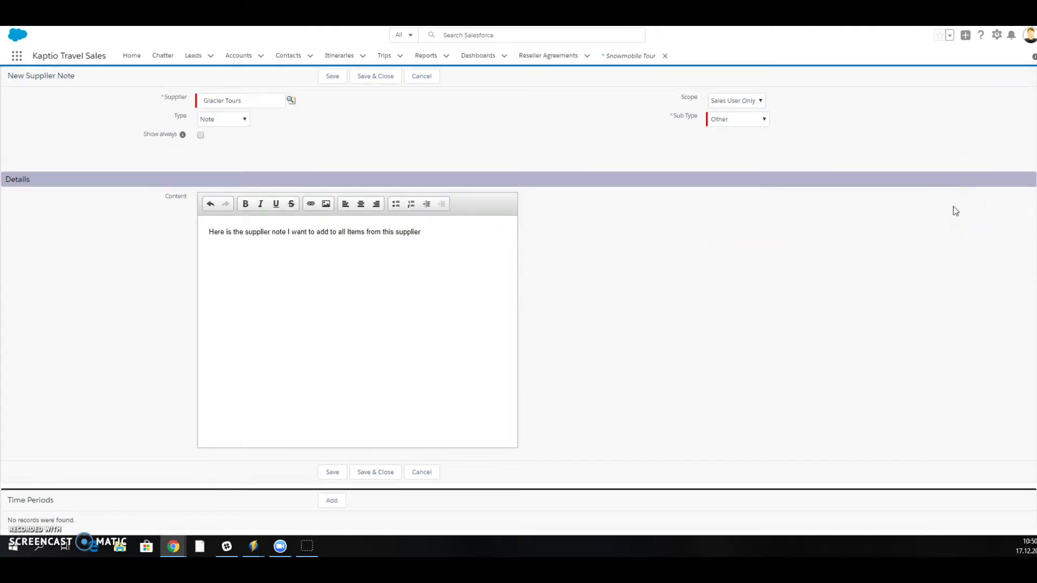
scroll(953, 207, up, 1)
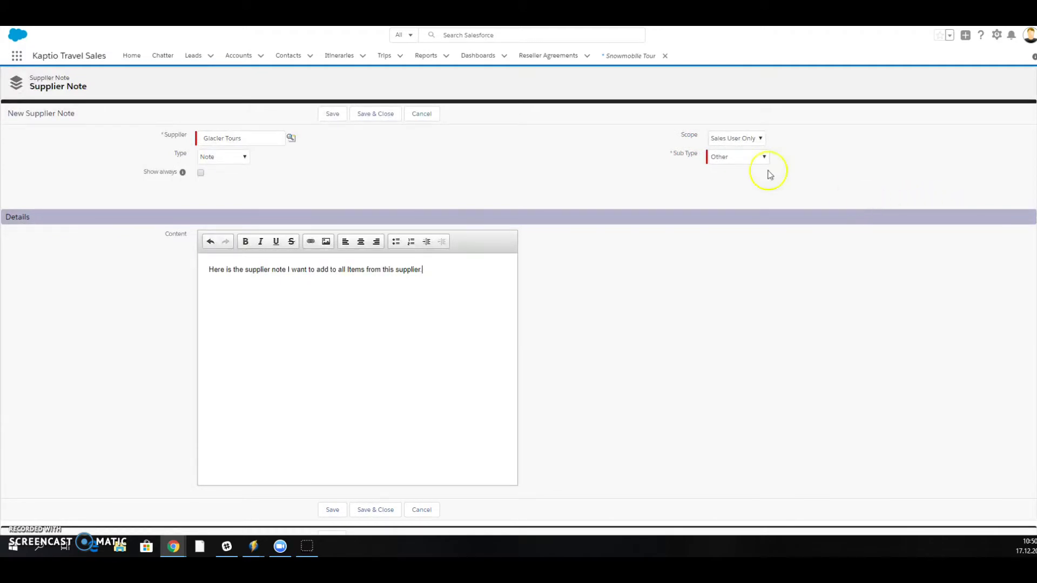
- Try ticking Show always on the supplier note
mouse_move(182, 177)
click(201, 176)
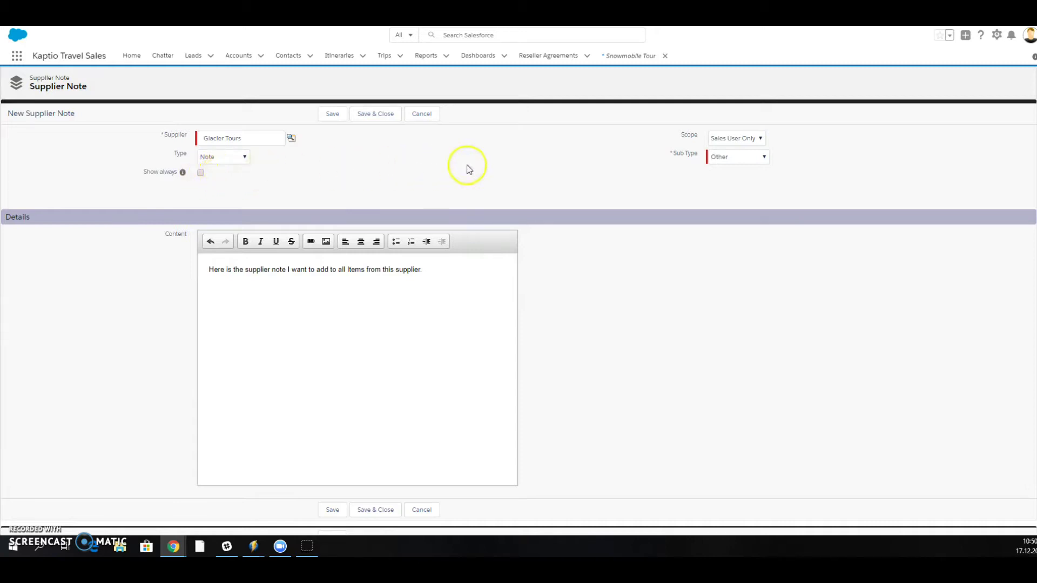
scroll(558, 176, down, 1)
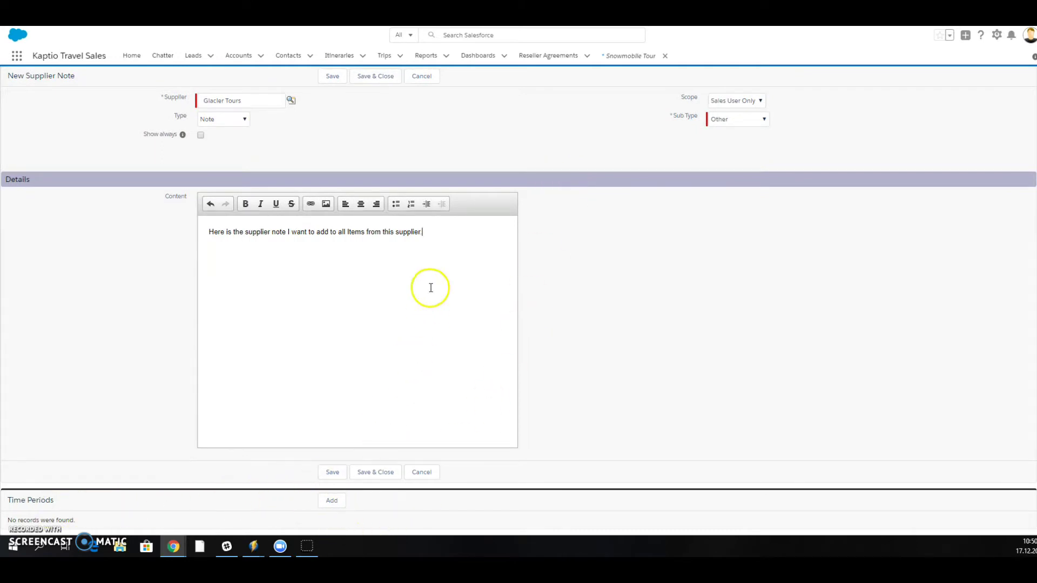
scroll(424, 238, up, 1)
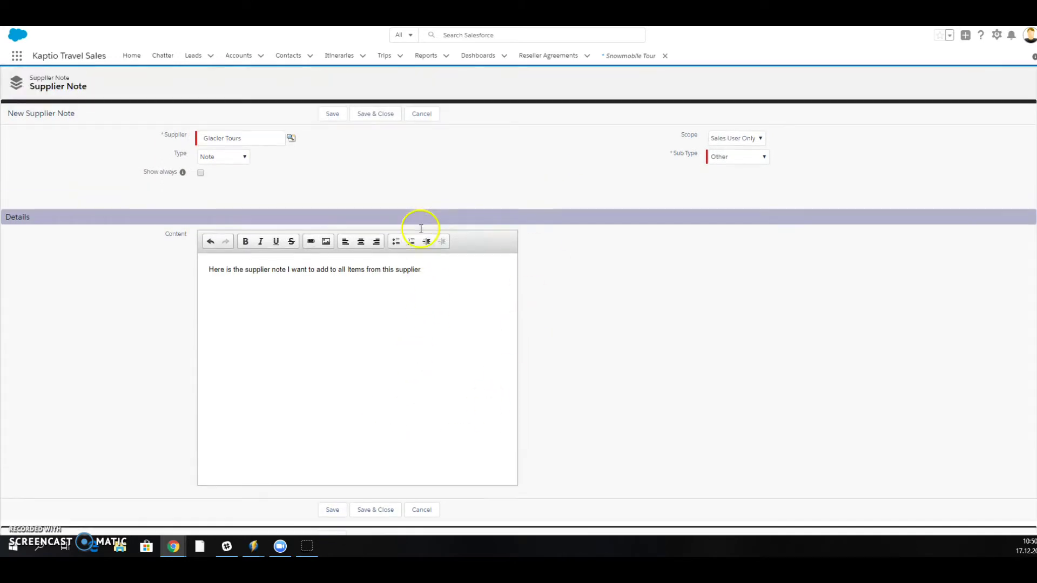
- Save the note and add a time period from 01/12/2018 to 31/12/2018
click(328, 113)
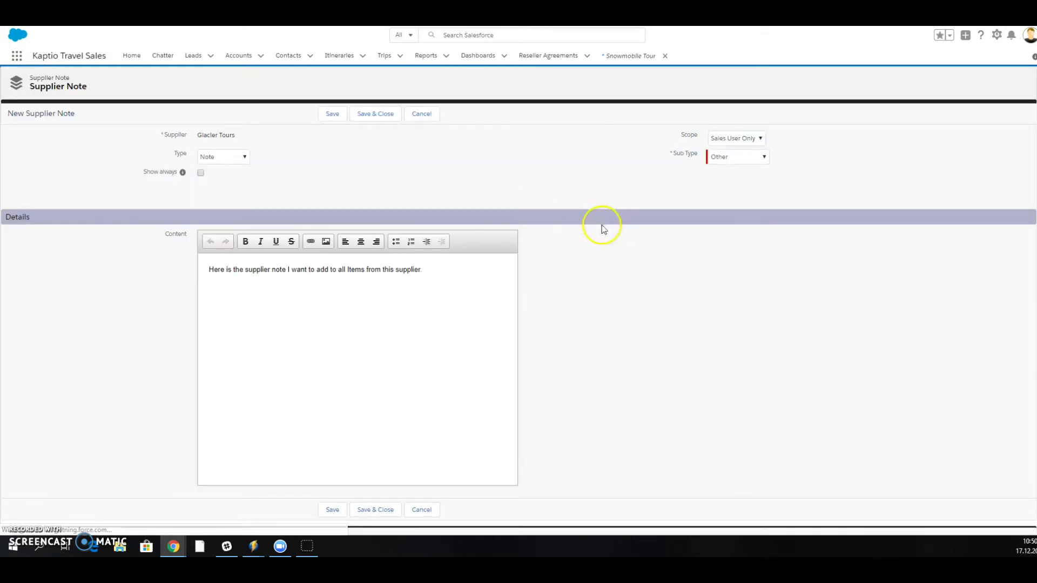
scroll(601, 229, down, 1)
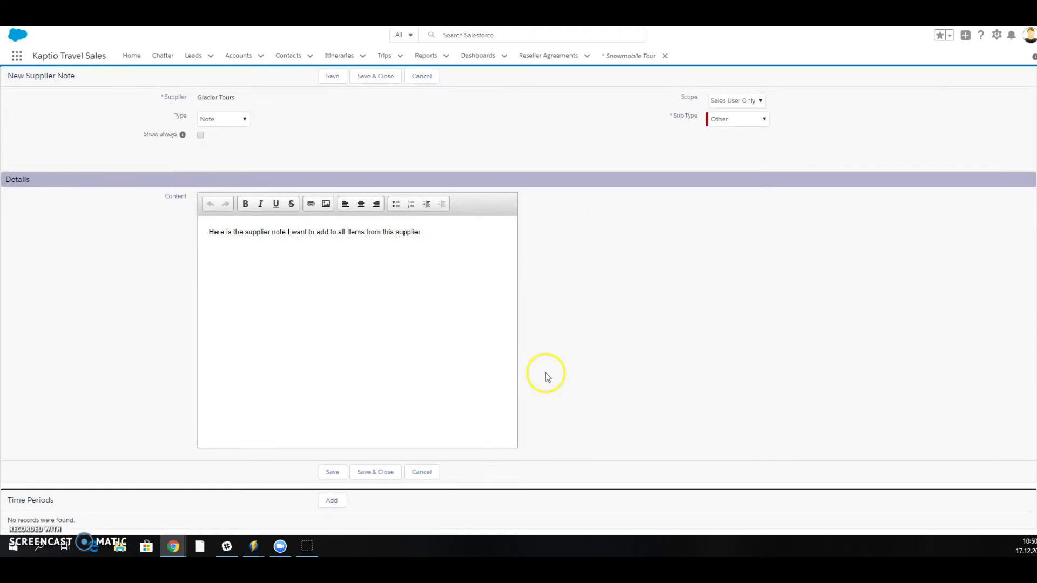
click(334, 502)
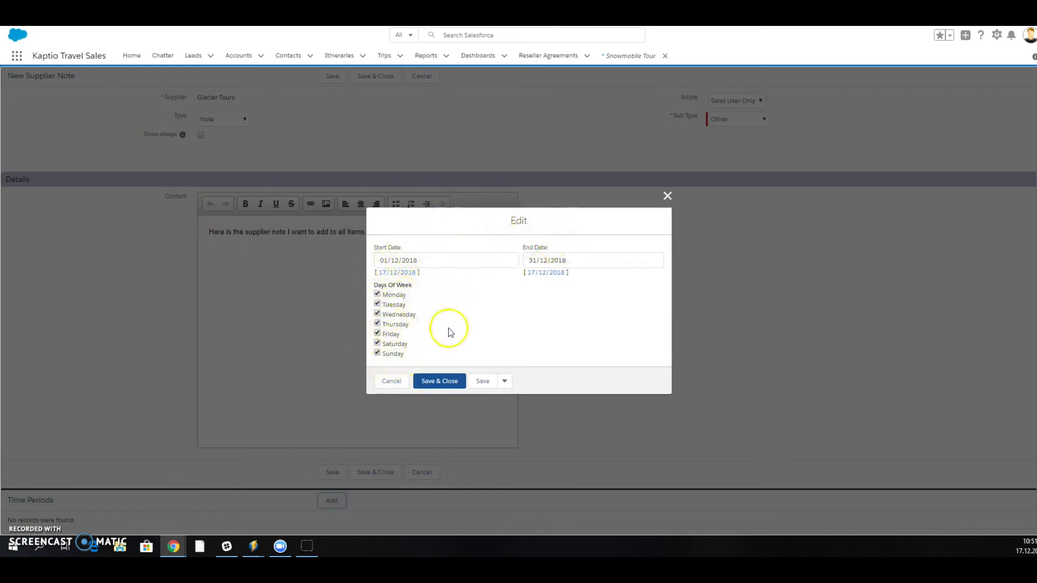
- Cancel the time period, set the note to Show always, and save and close it
click(388, 381)
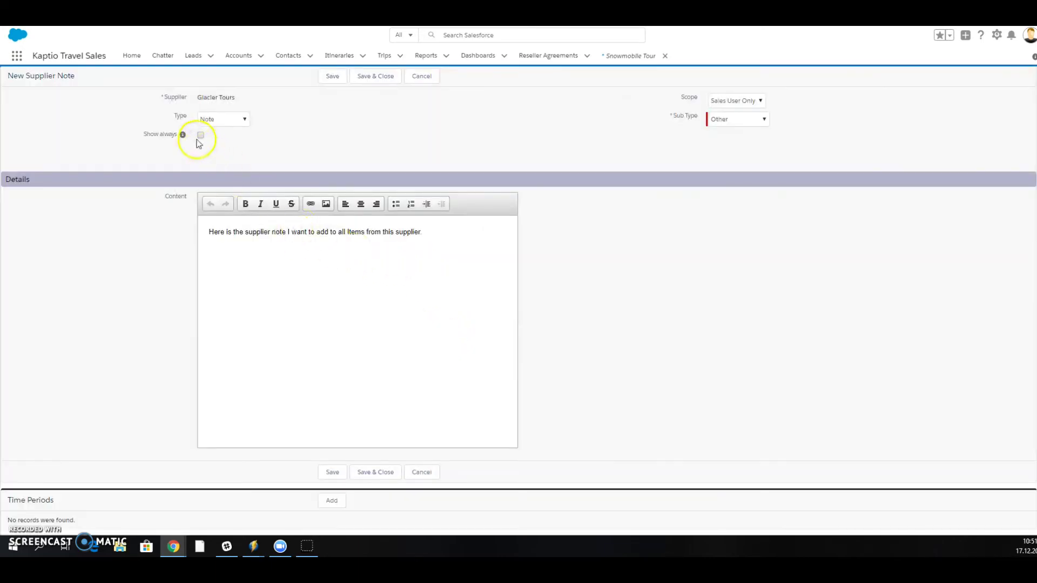
click(200, 135)
click(372, 76)
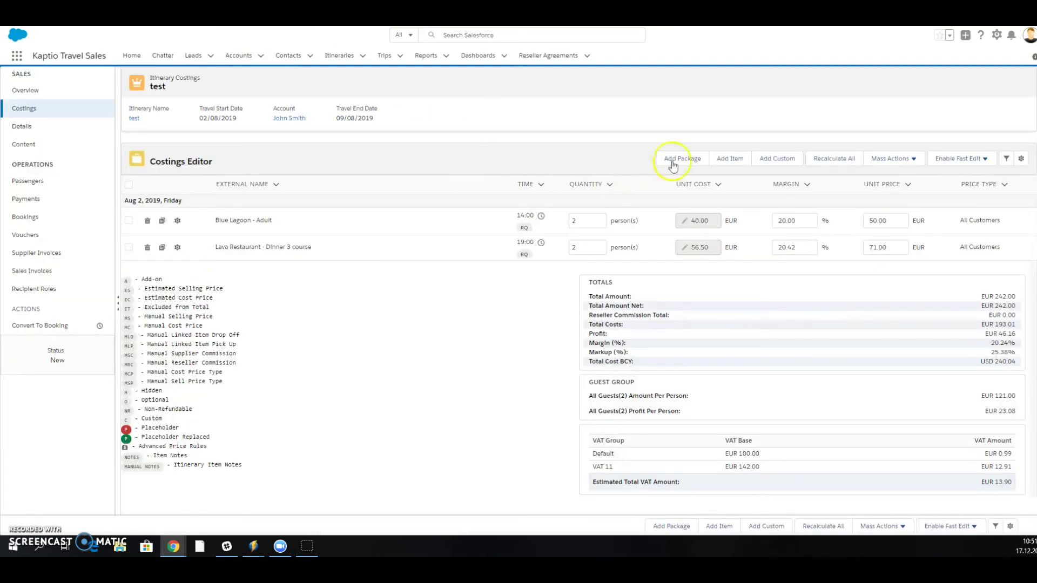
- Add an item to the test costing, filtering to supplier Glacier Tours and searching 'snow'
click(729, 158)
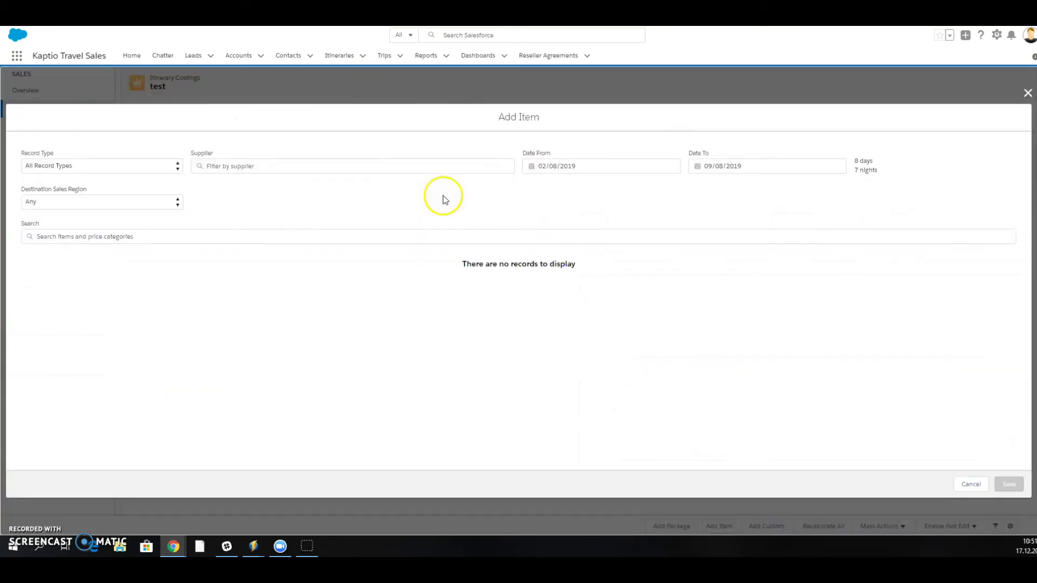
click(232, 169)
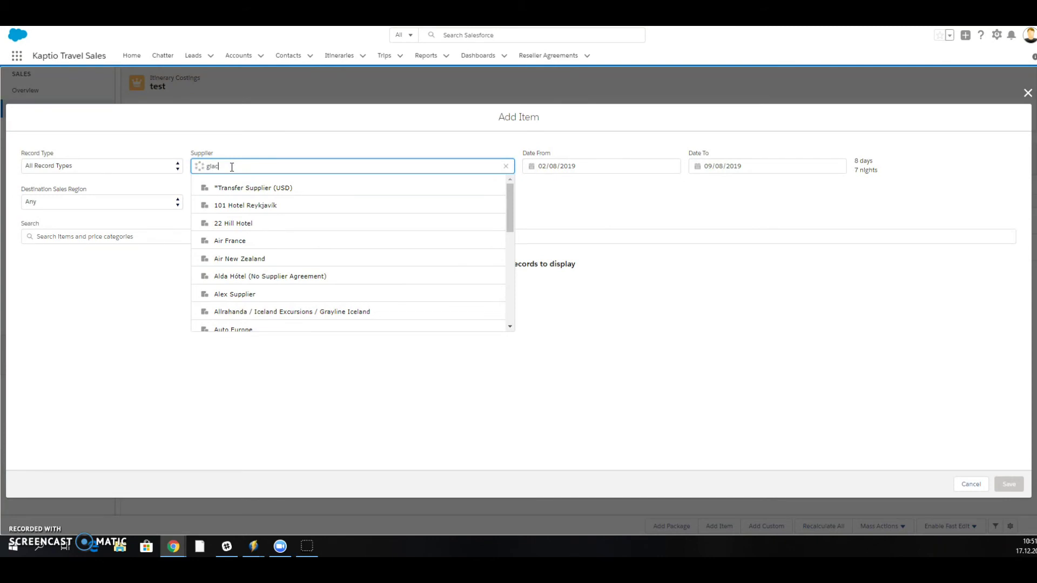
text(glacier)
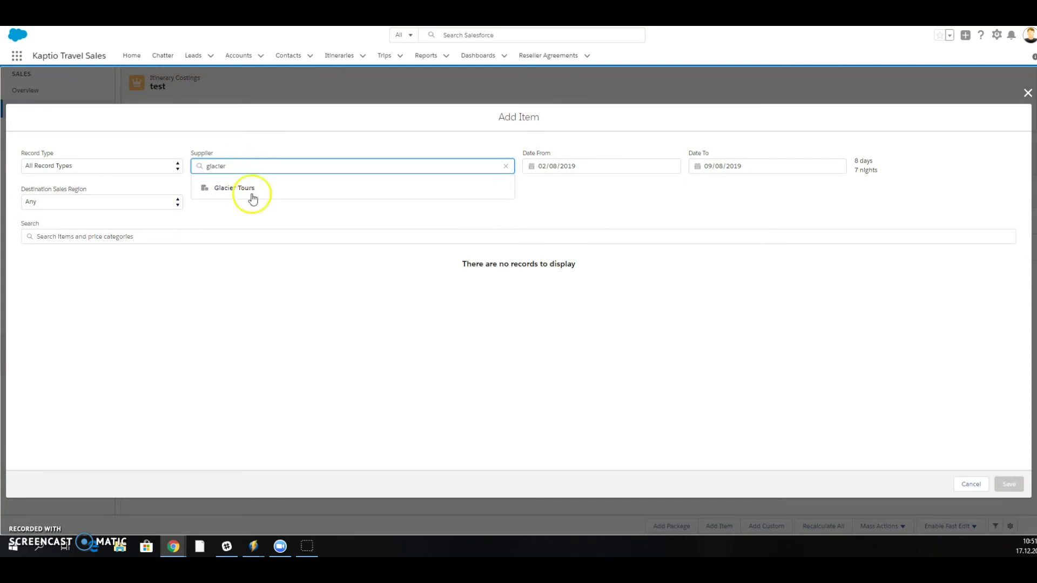
click(253, 187)
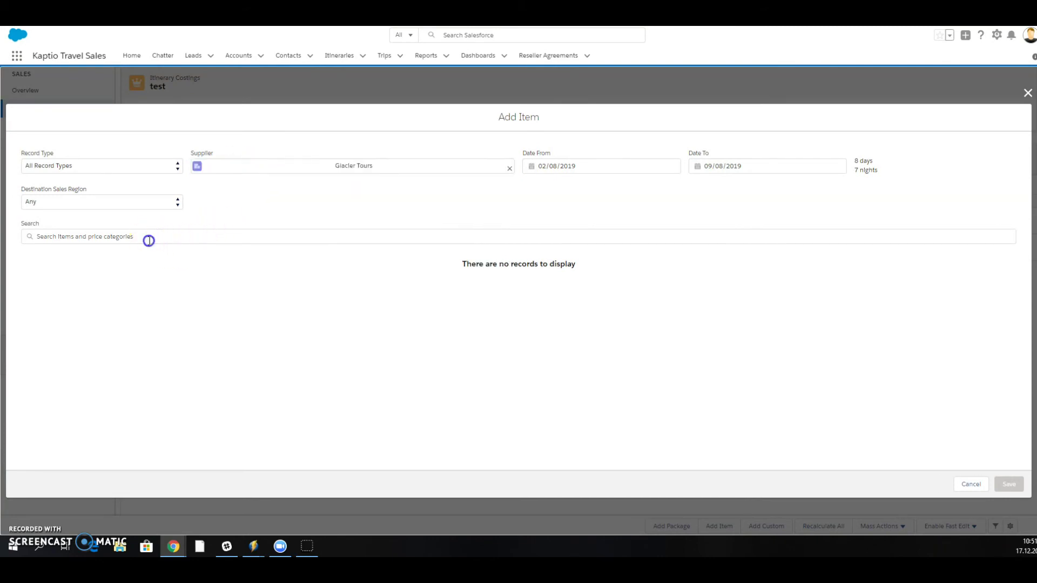
click(149, 240)
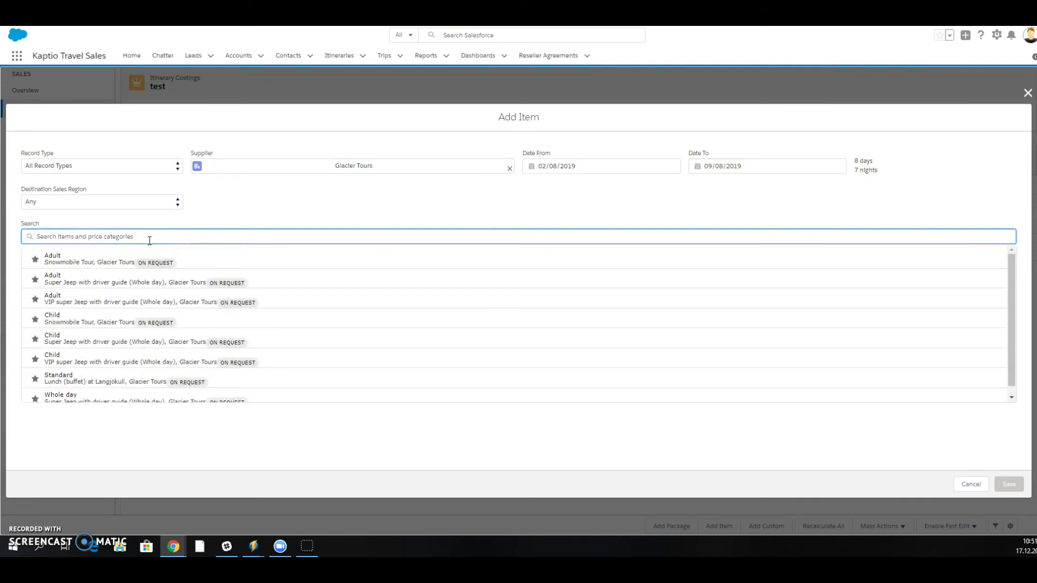
text(snow)
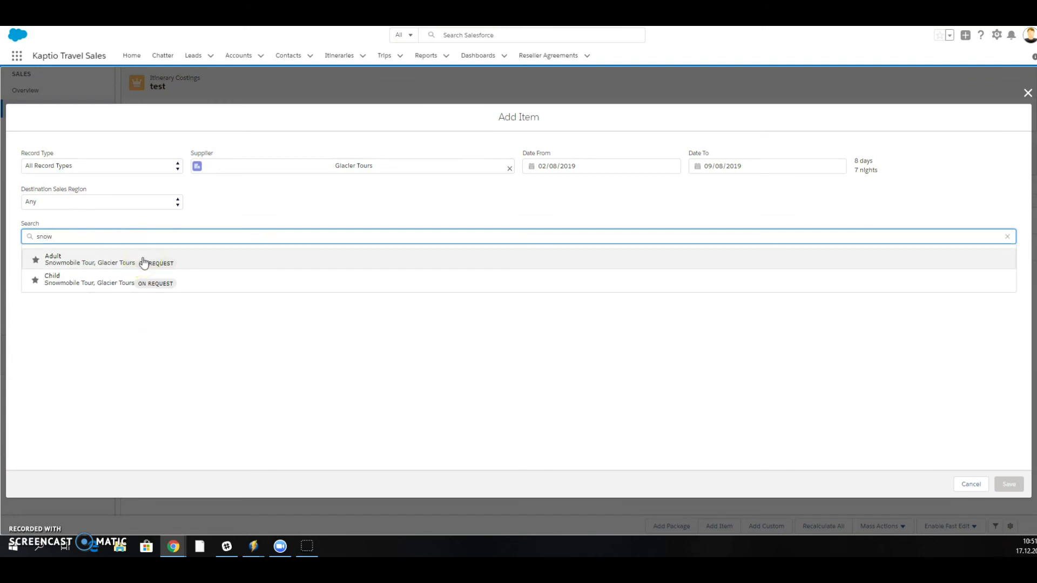
- Add Snowmobile Tour - Adult and open its NOTES popup to view the Glacier Tours note
click(143, 261)
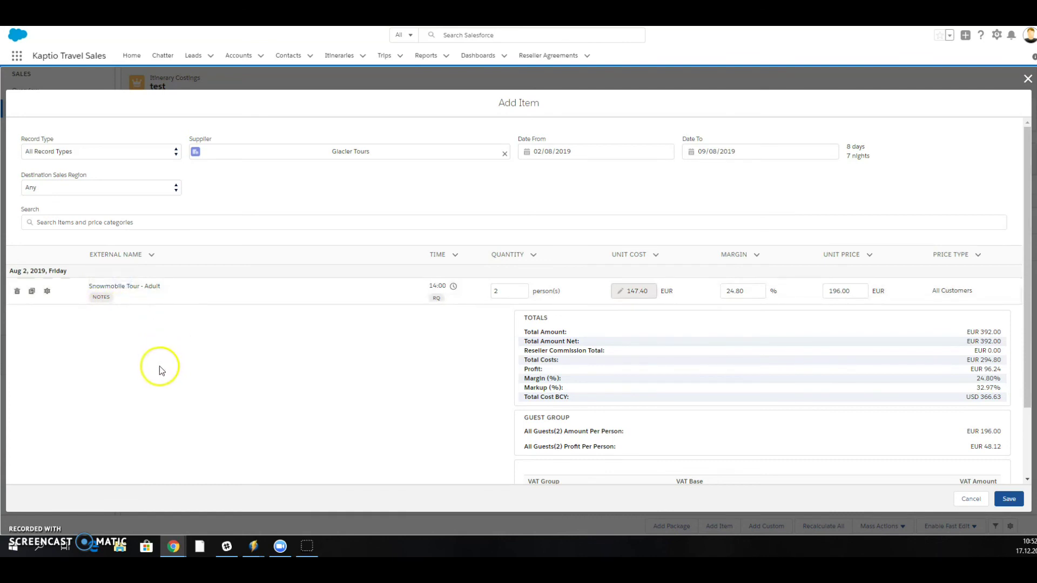
click(102, 305)
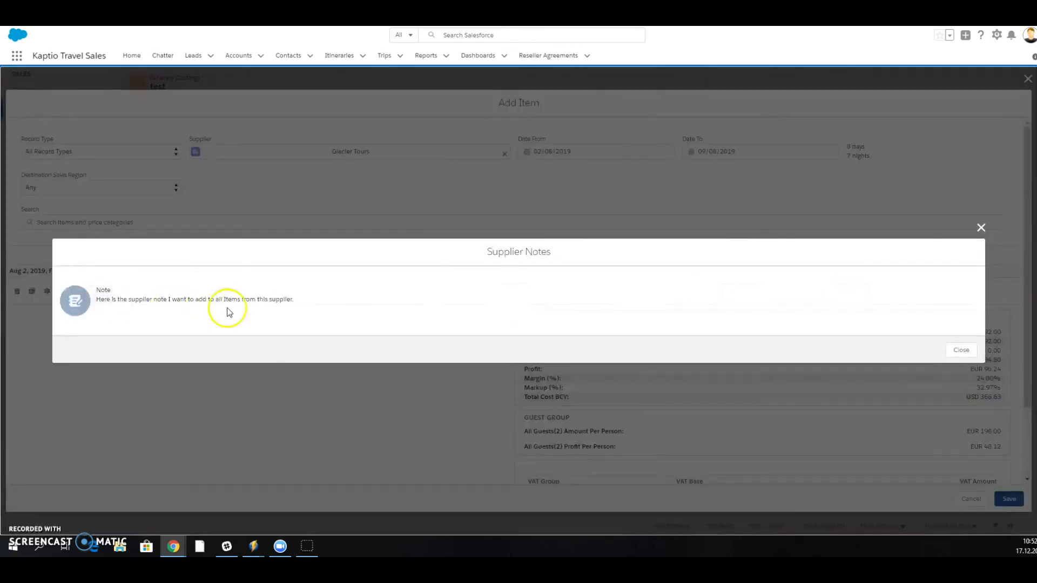
drag(91, 304, 315, 301)
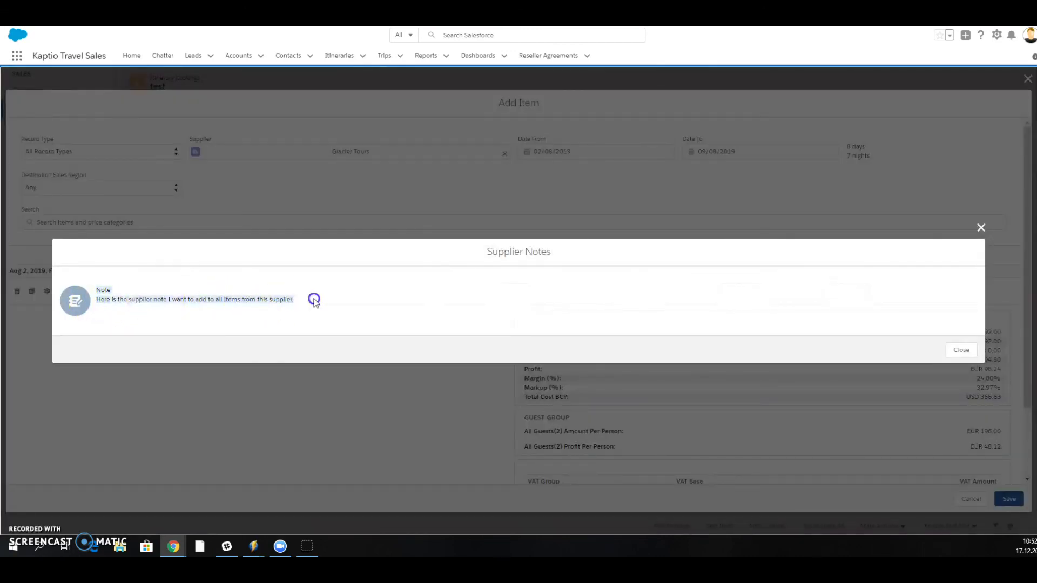